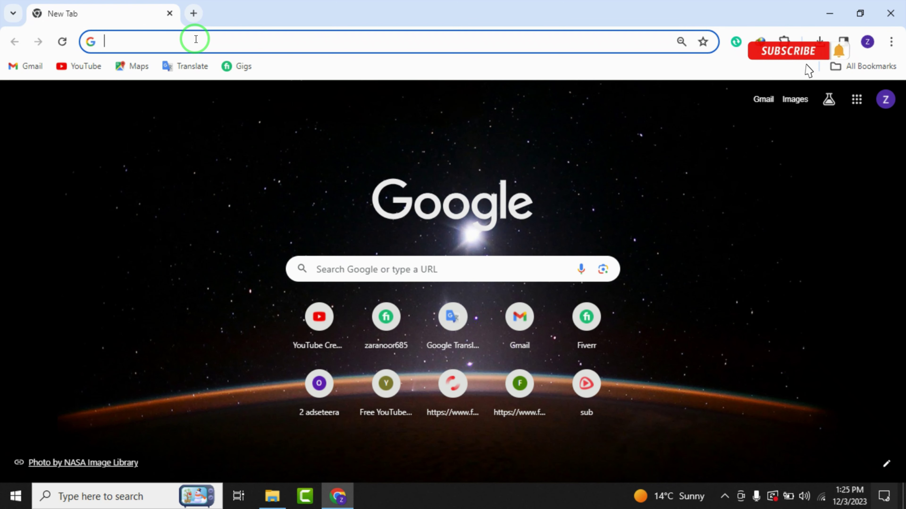
# Open the soft98.ir website
pyautogui.write('soft98.ir')
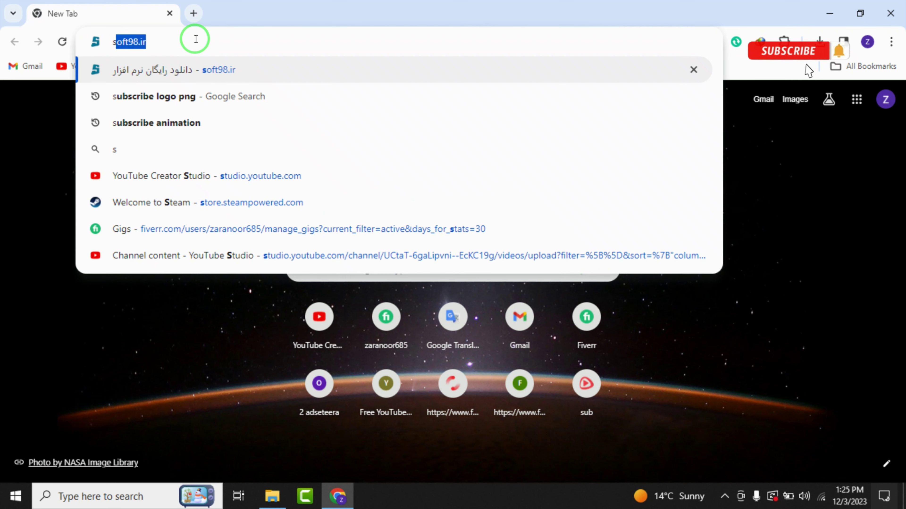
pyautogui.press('Return')
pyautogui.moveTo(186, 42); pyautogui.dragTo(138, 42)
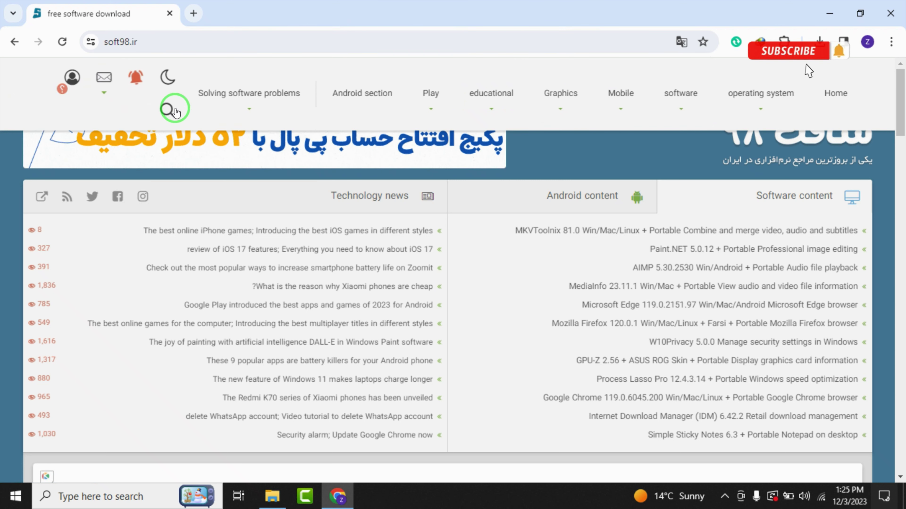
# Search the site for "droid" and open the Droid4X entry
pyautogui.click(168, 109)
pyautogui.click(246, 113)
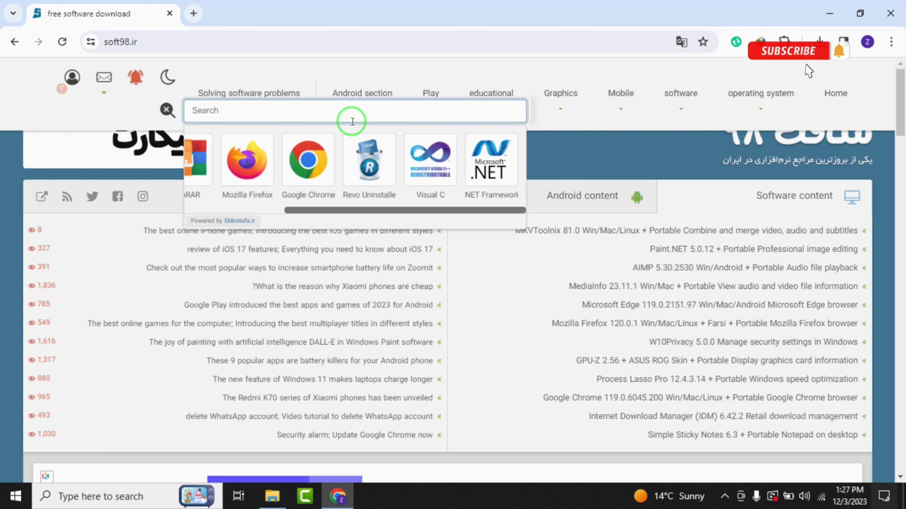
pyautogui.write('droi')
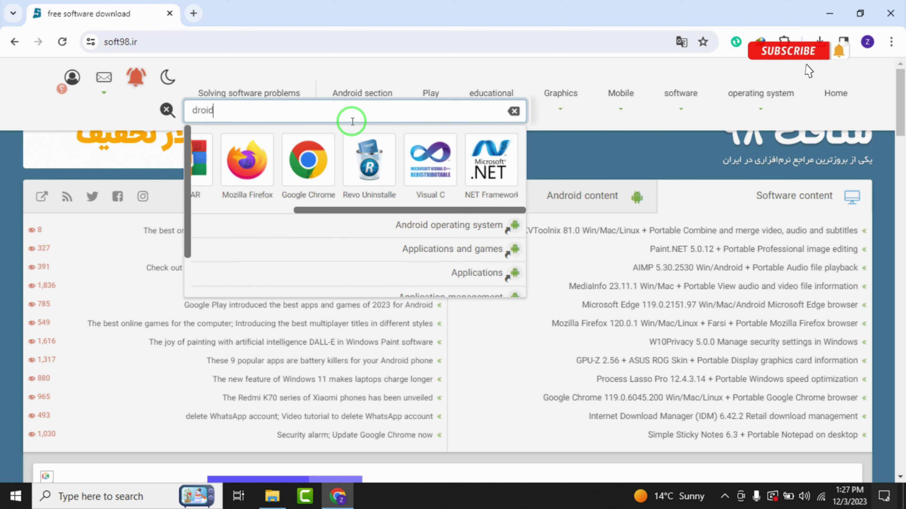
pyautogui.write('d')
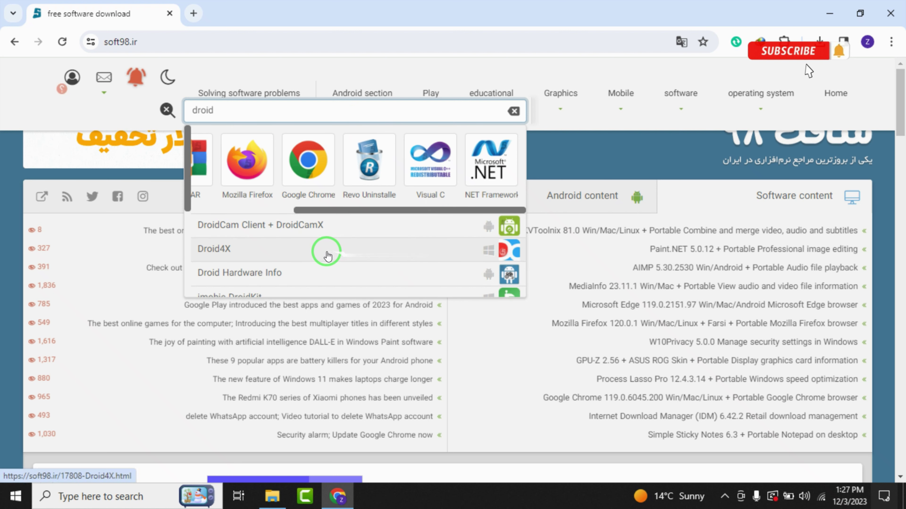
pyautogui.click(309, 254)
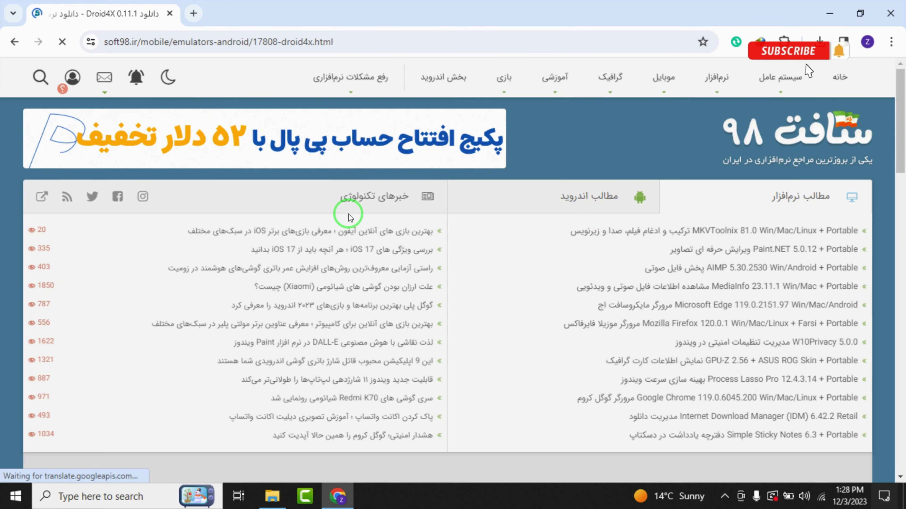
# Examine the Droid4X 0.11.1 Android Emulator page, reading its description and checking the download list
pyautogui.scroll(-6, 303, 192)
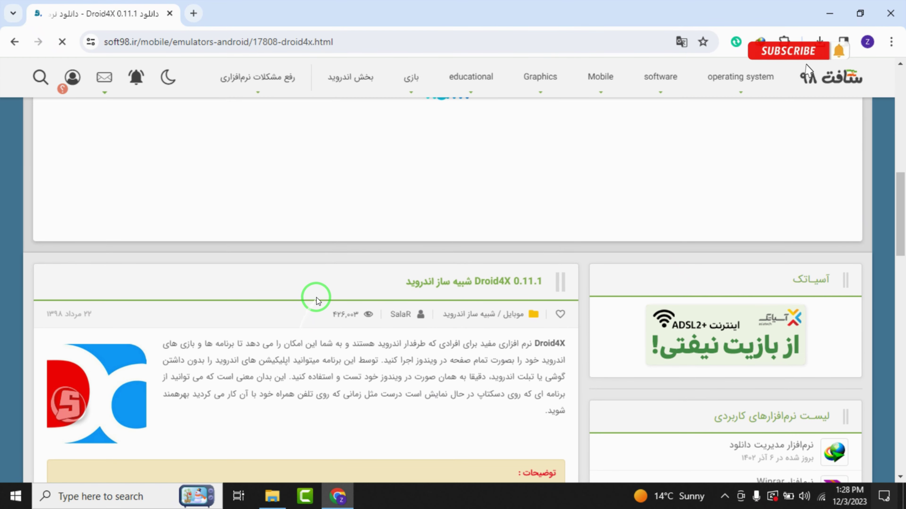
pyautogui.scroll(-3, 313, 297)
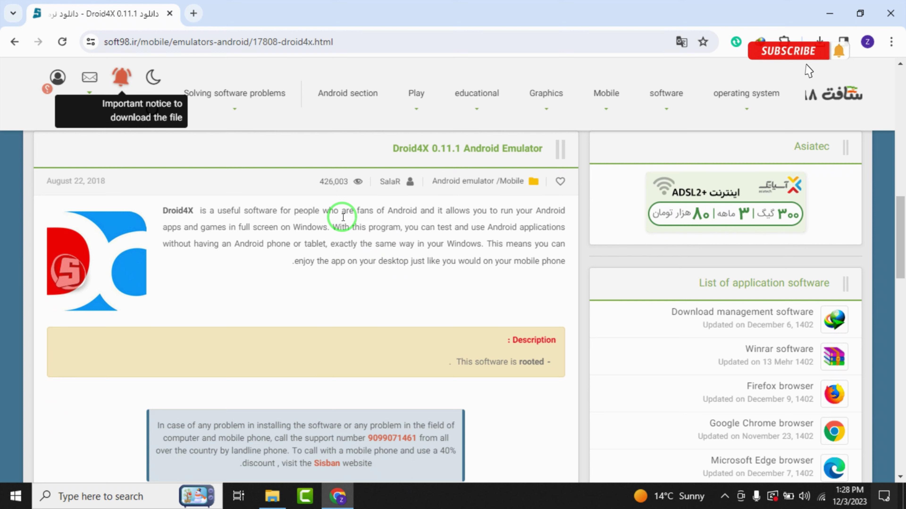
pyautogui.moveTo(501, 210); pyautogui.dragTo(577, 207)
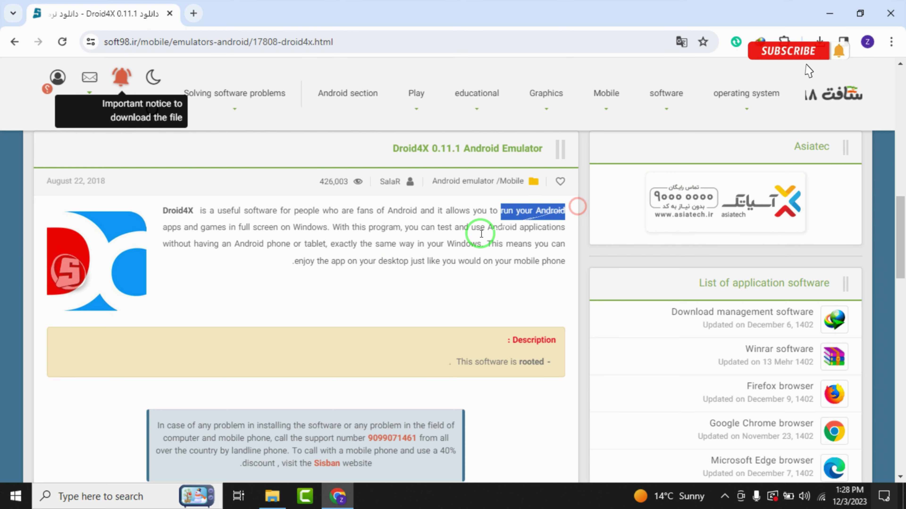
pyautogui.click(394, 283)
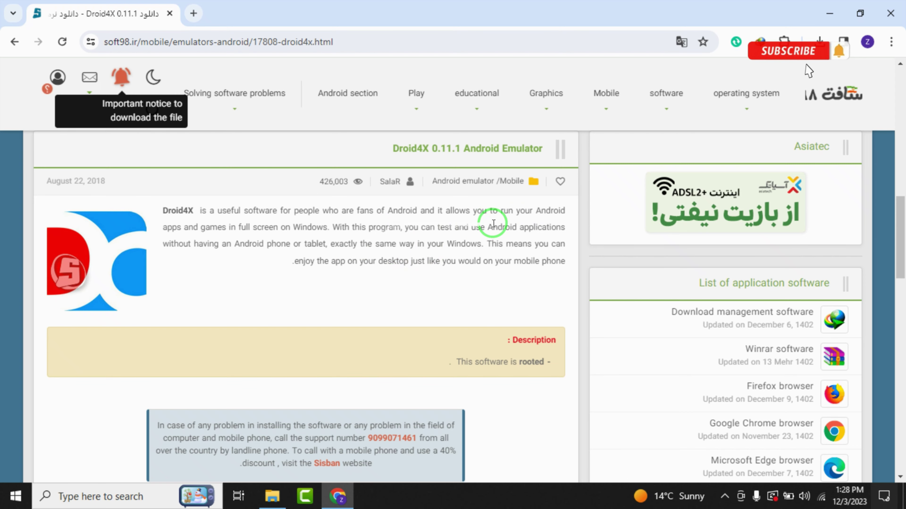
pyautogui.scroll(-7, 380, 253)
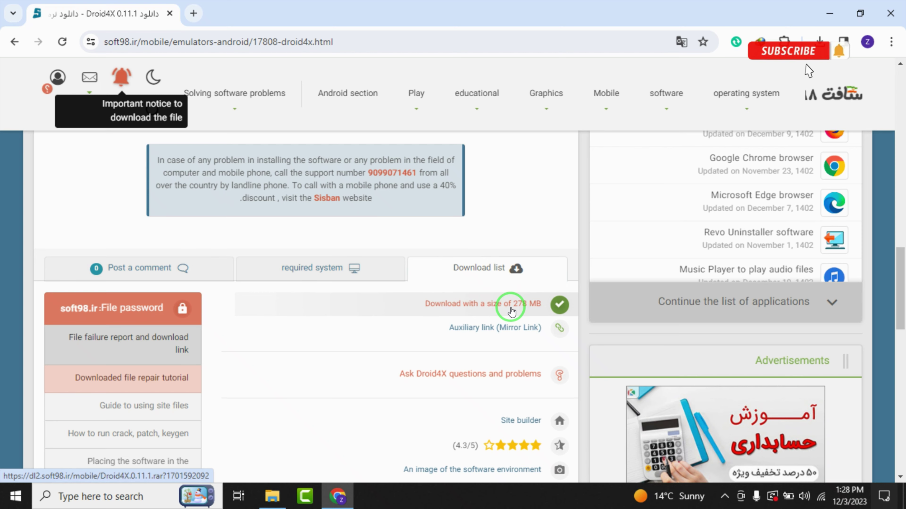
pyautogui.scroll(7, 555, 302)
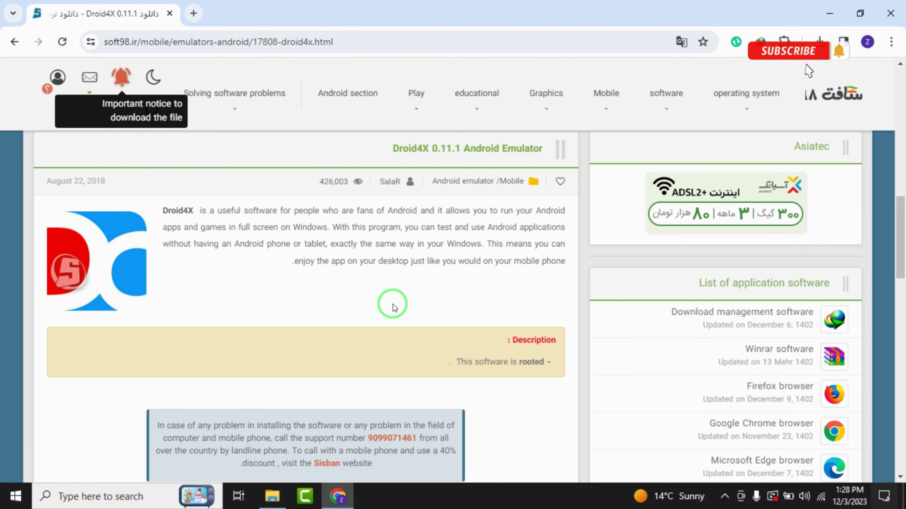
pyautogui.scroll(-4, 405, 265)
pyautogui.scroll(5, 469, 170)
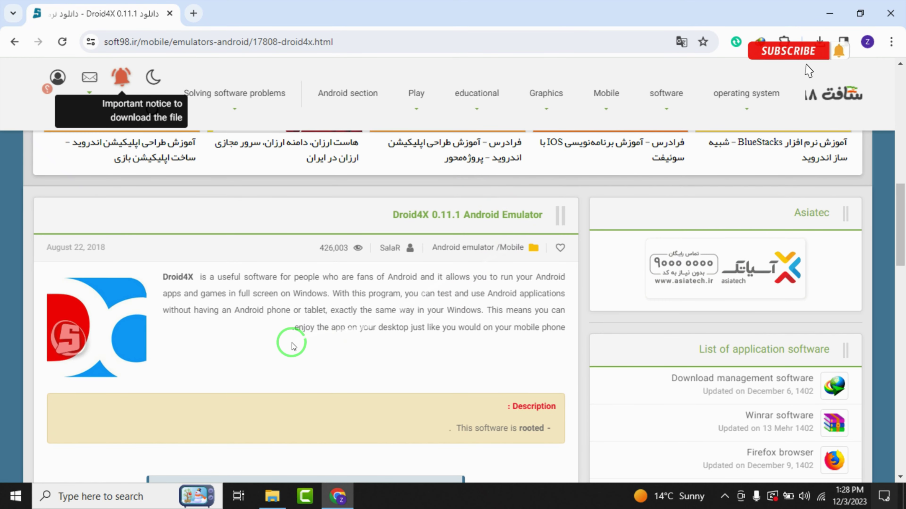
pyautogui.moveTo(292, 344); pyautogui.dragTo(341, 361)
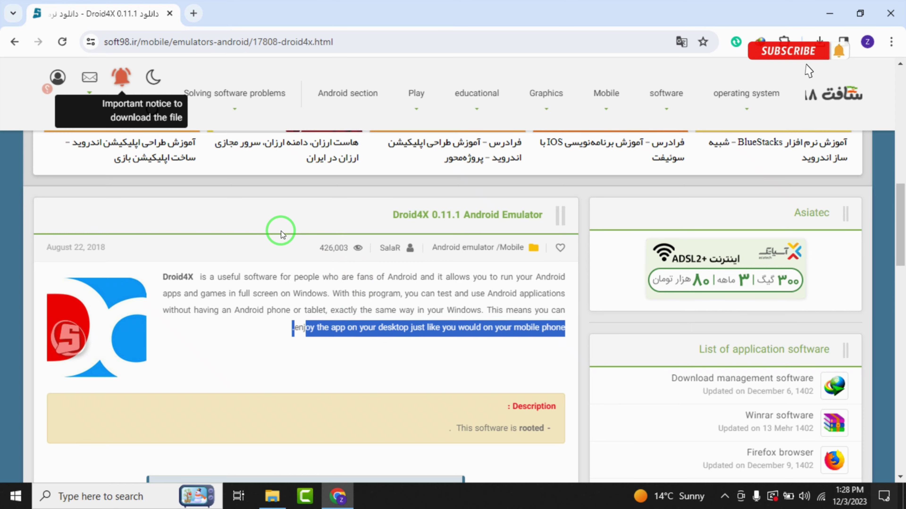
# Close the browser and extract the Droid4X archive directly onto the desktop
pyautogui.click(898, 15)
pyautogui.moveTo(405, 167); pyautogui.dragTo(367, 99)
pyautogui.rightClick(368, 98)
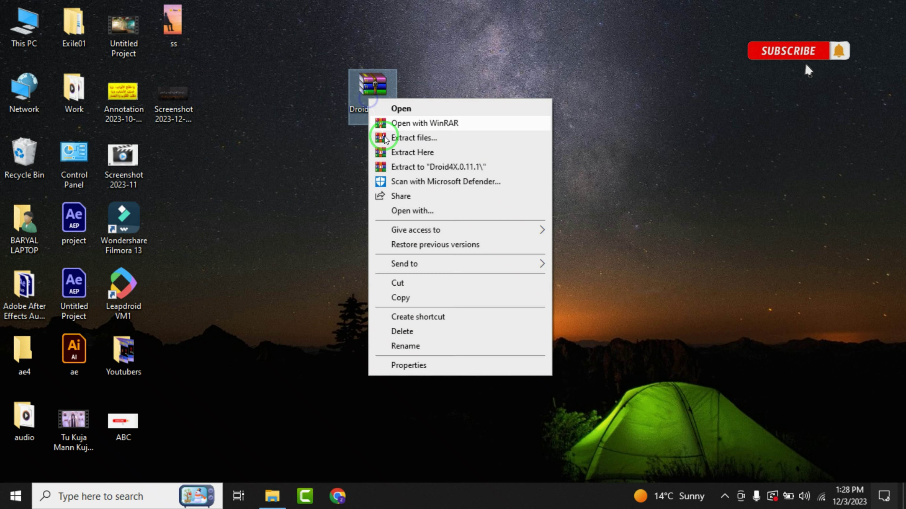
pyautogui.click(389, 155)
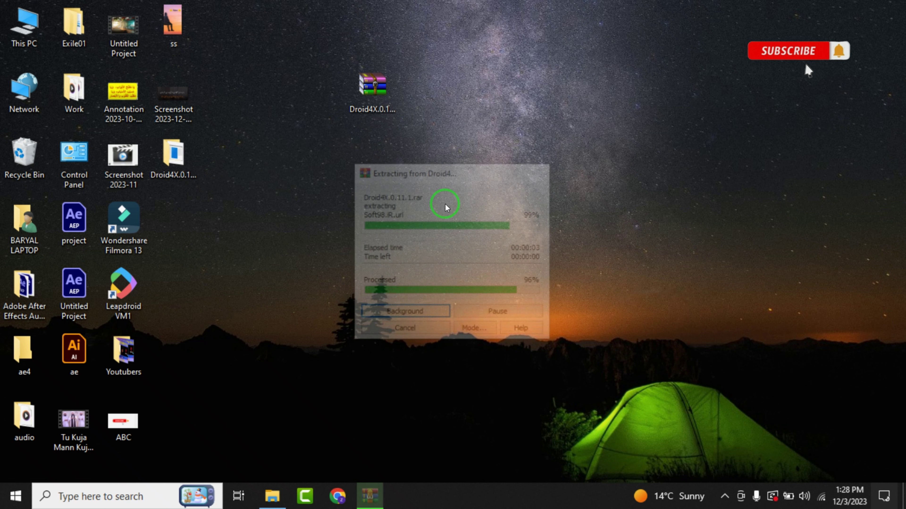
# Open the extracted Droid4X.0.11.1 folder and run its Setup application
pyautogui.click(180, 164)
pyautogui.doubleClick(181, 163)
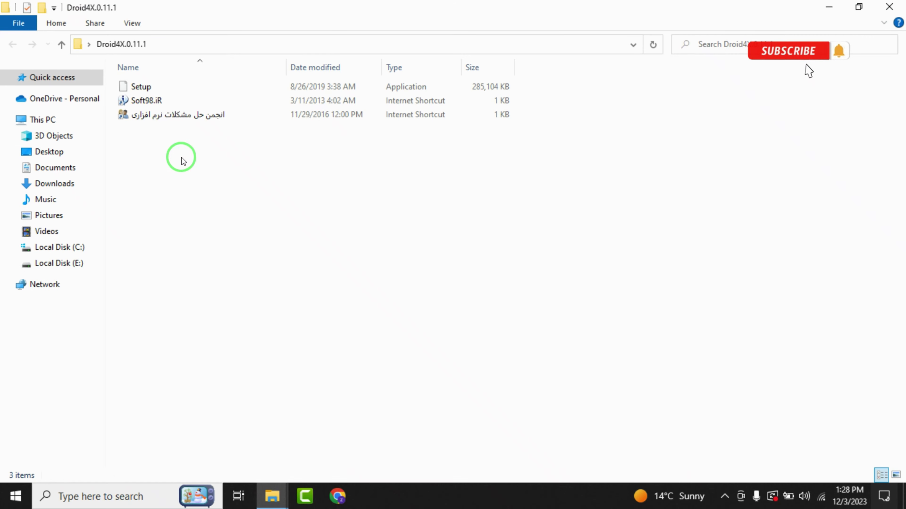
pyautogui.click(142, 91)
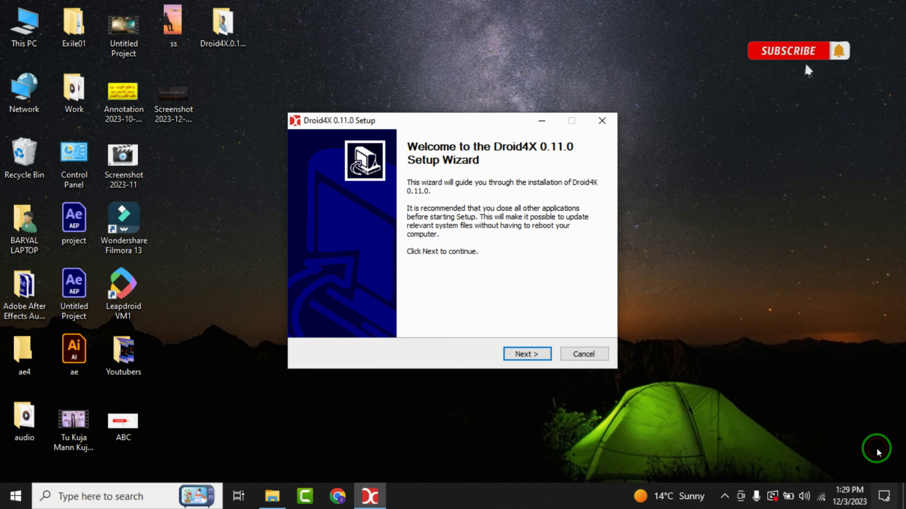
# Accept the license, install Droid4X 0.11.0 in C:\Program Files (x86)\Droid4X, and finish the wizard with Run Droid4X 0.11.0 enabled
pyautogui.click(577, 307)
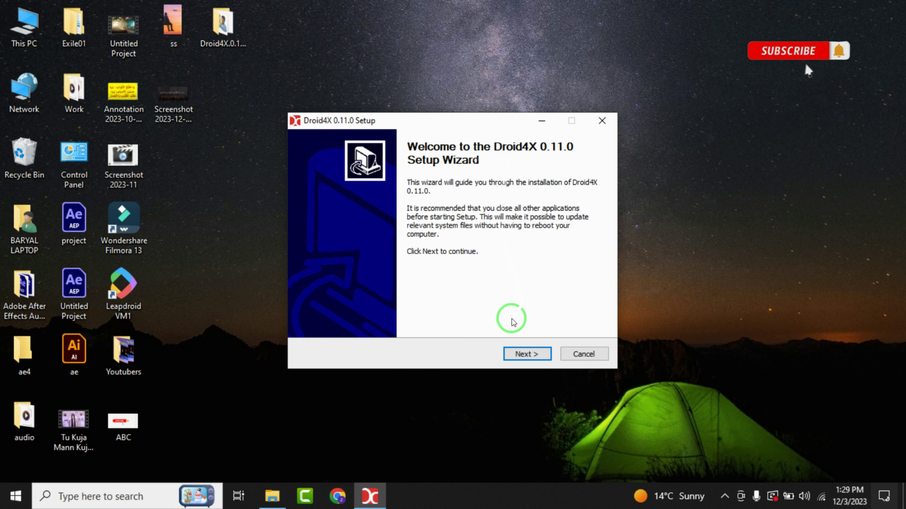
pyautogui.click(527, 354)
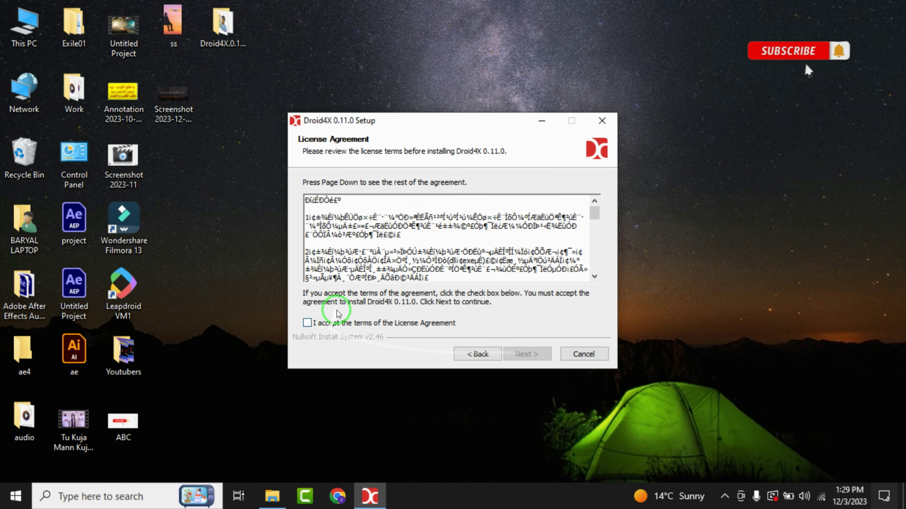
pyautogui.click(519, 348)
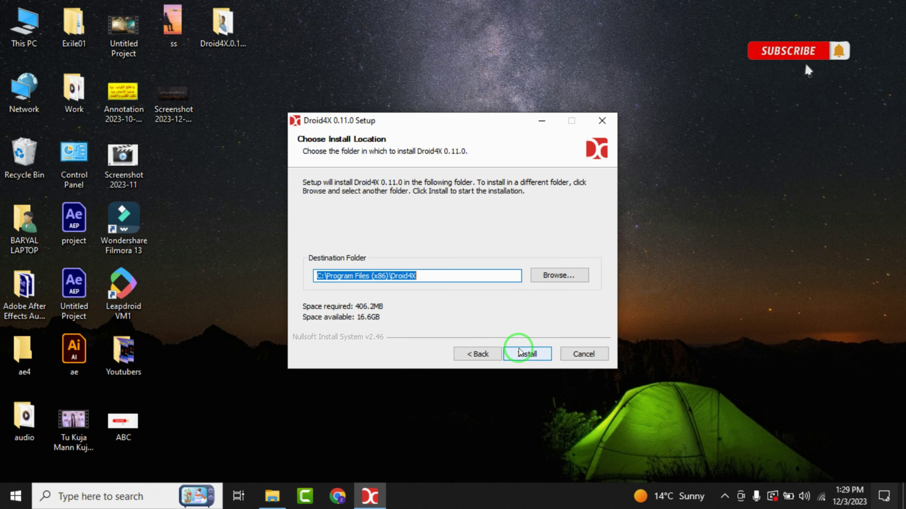
pyautogui.click(525, 349)
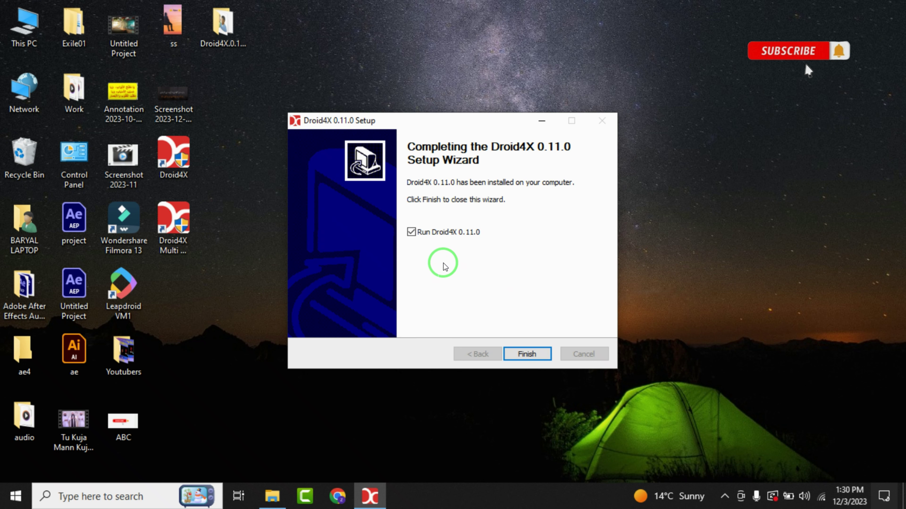
pyautogui.click(526, 354)
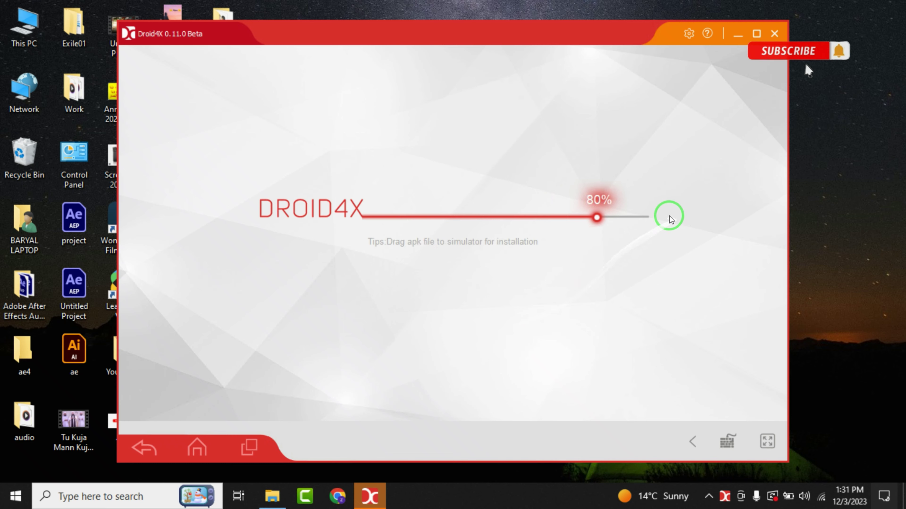
# Try to open the Droid4X settings while the emulator is starting, and dismiss the notice
pyautogui.click(688, 34)
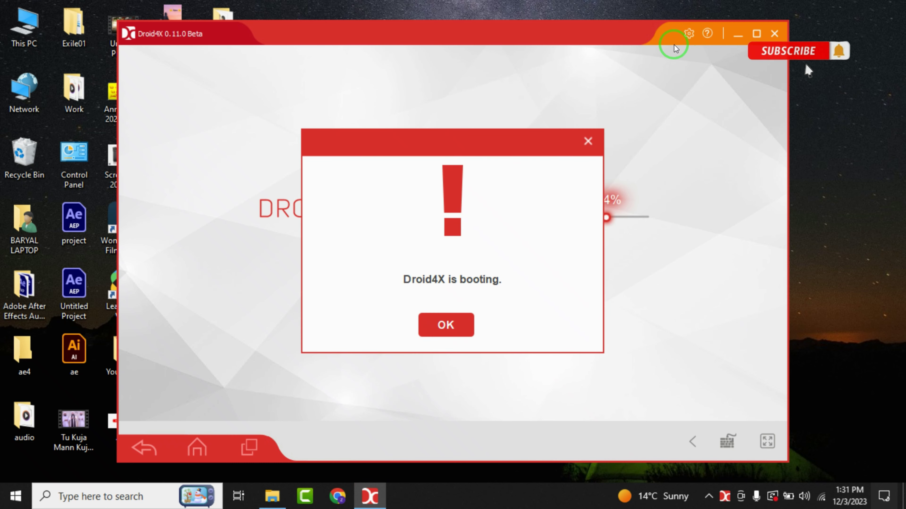
pyautogui.click(452, 328)
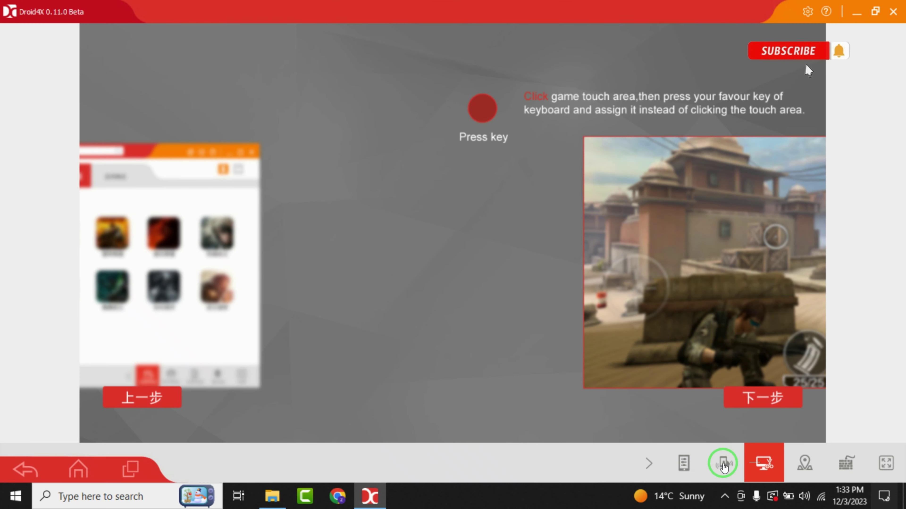
# Leave the introductory tutorial for the emulator's home desktop, check the recent apps view, and open SysFolder
pyautogui.click(79, 469)
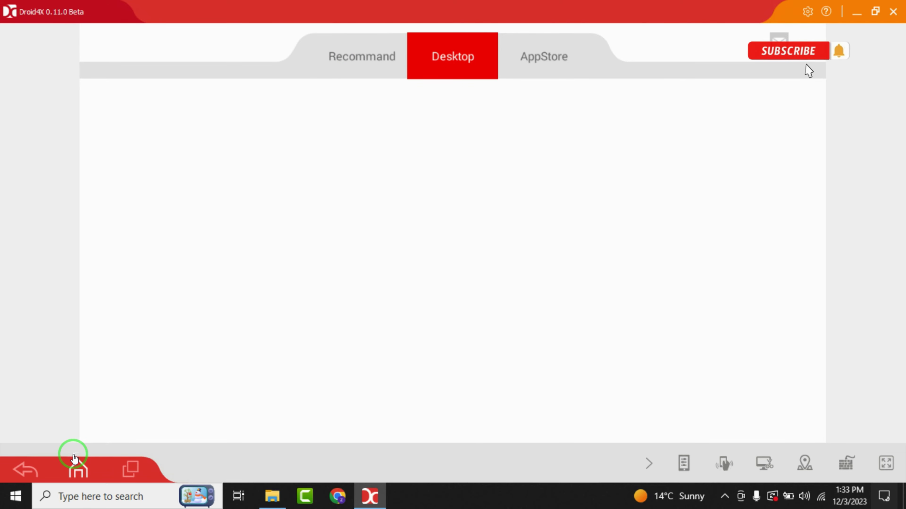
pyautogui.click(132, 466)
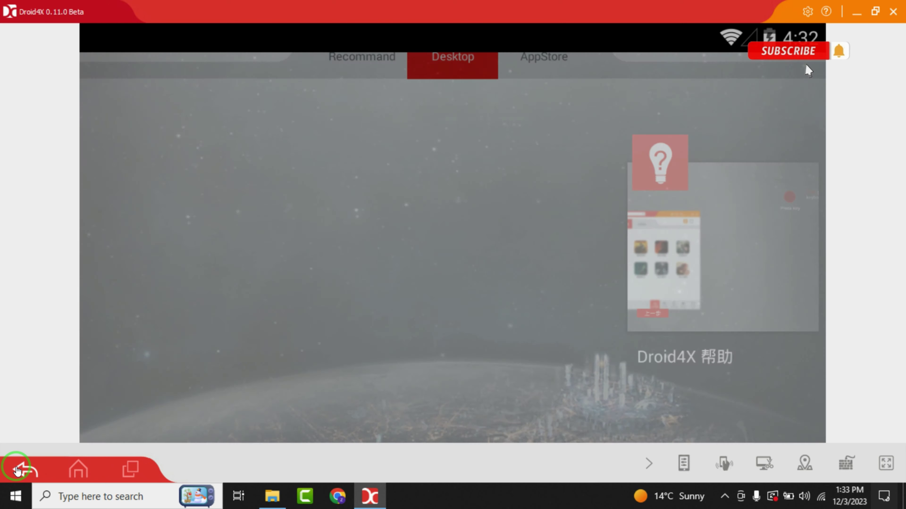
pyautogui.click(17, 470)
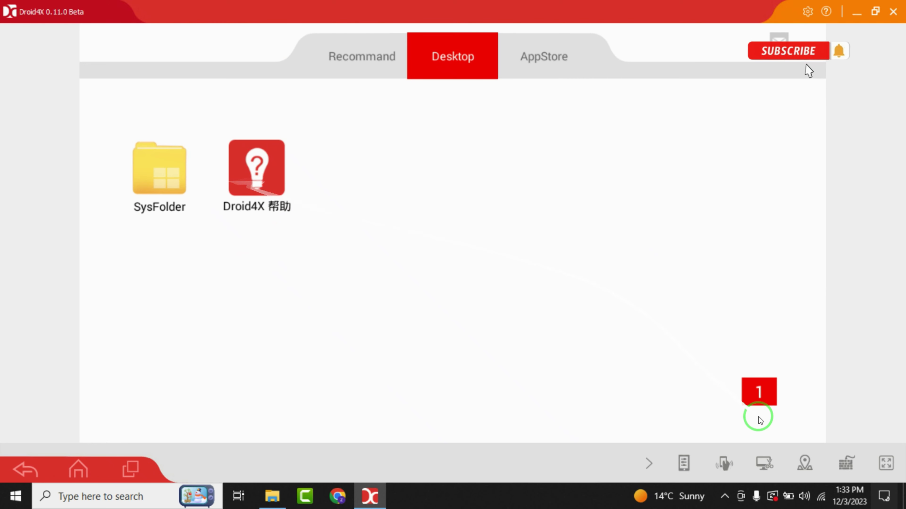
pyautogui.click(159, 170)
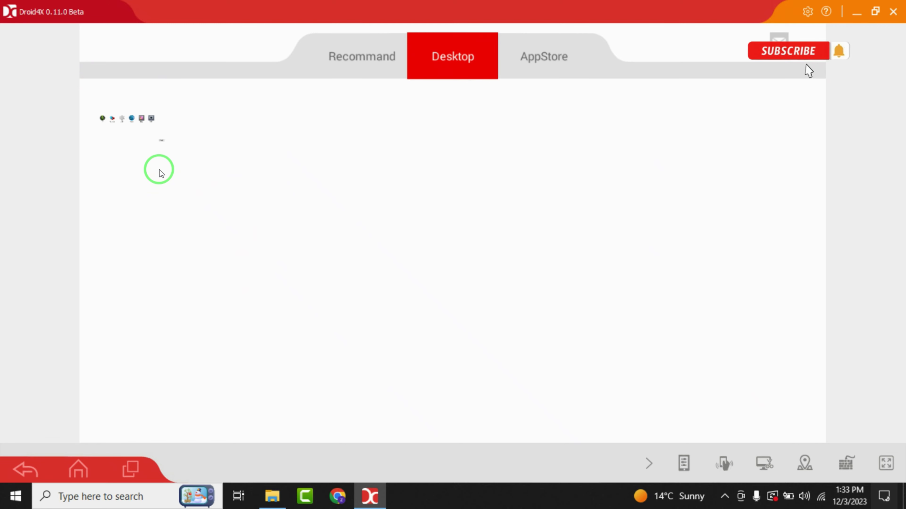